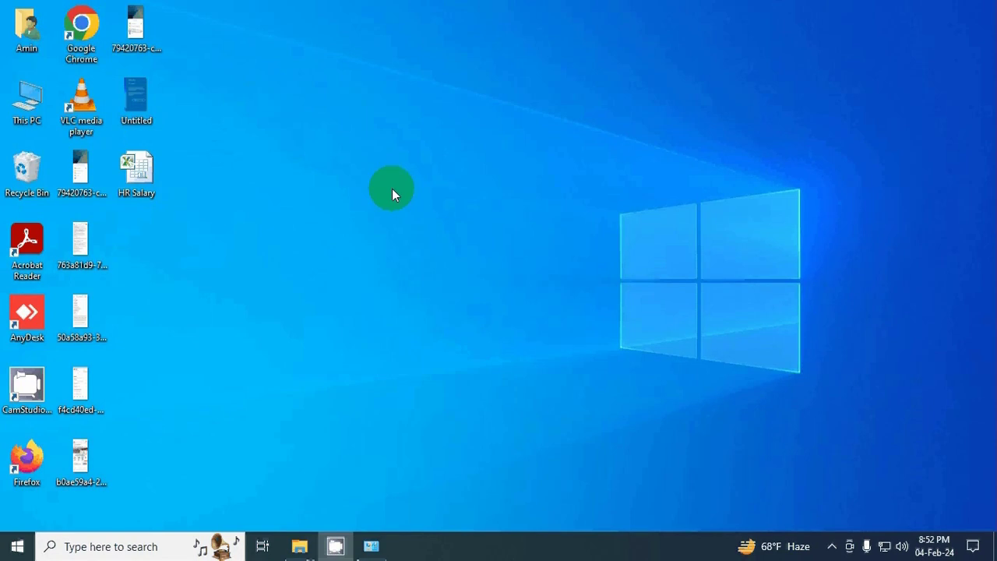
Open This PC's properties, check the processor model and installed RAM, and close the system information
right_click(31, 96)
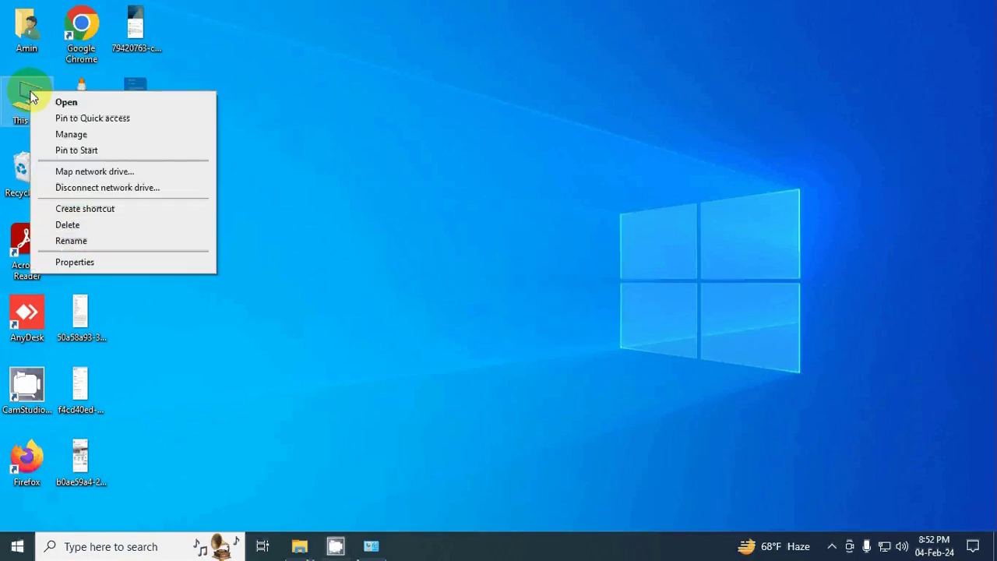
left_click(91, 262)
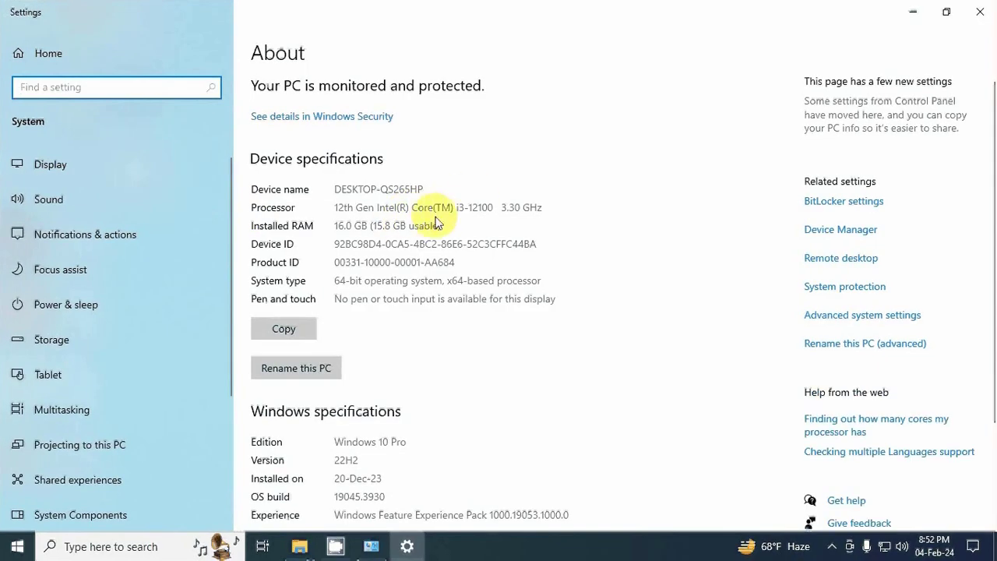
left_click_drag(457, 210, 472, 214)
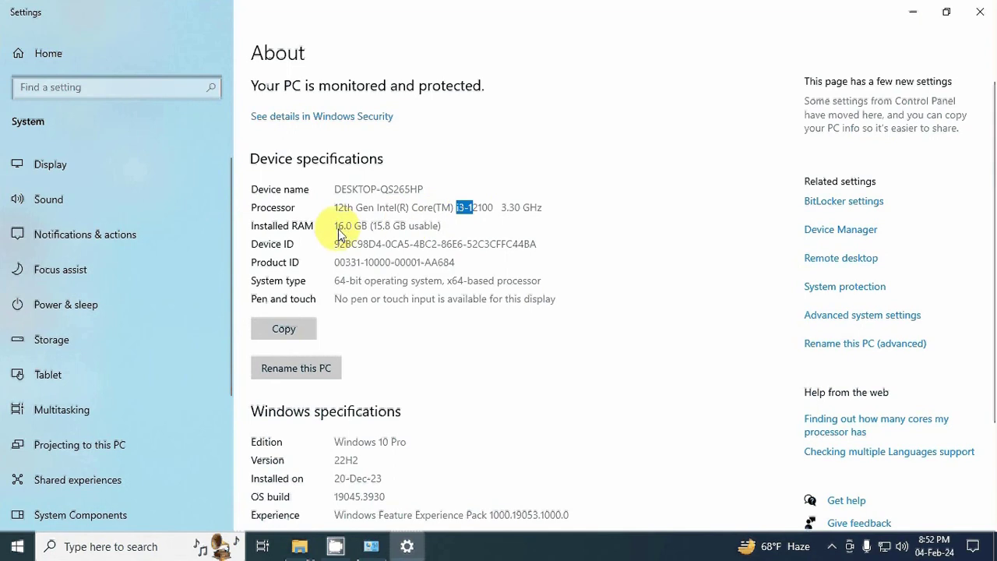
left_click_drag(338, 231, 389, 231)
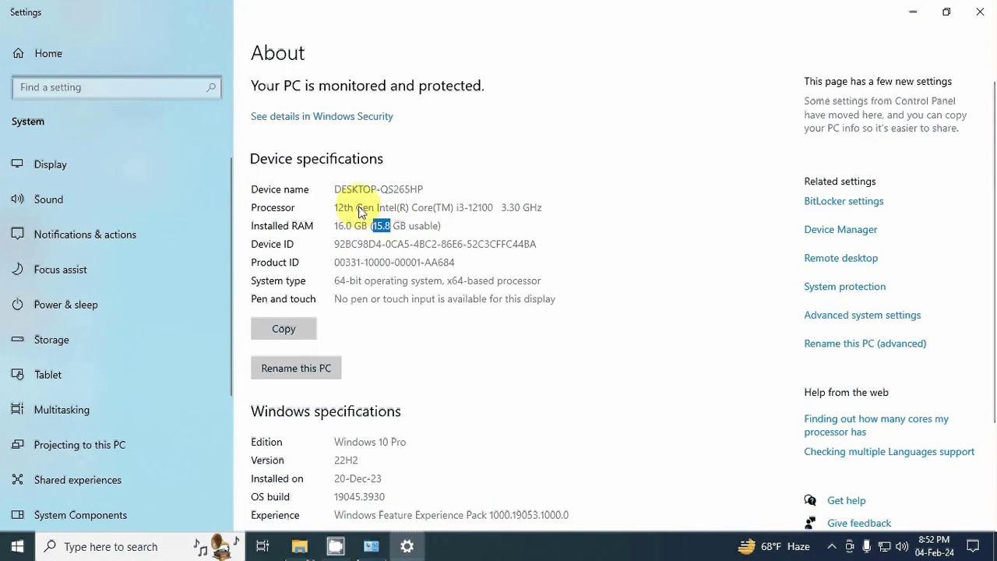
left_click(576, 224)
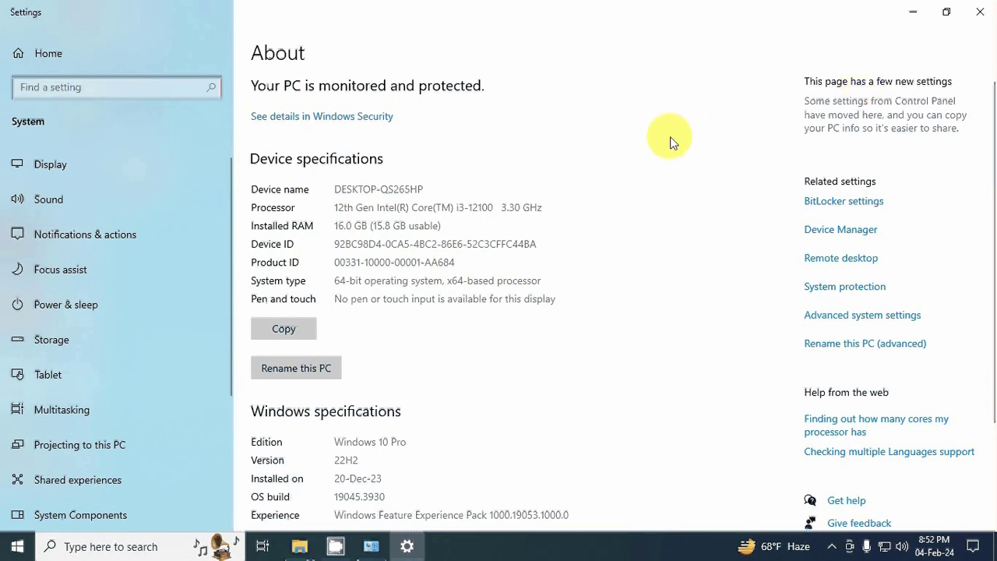
left_click(977, 14)
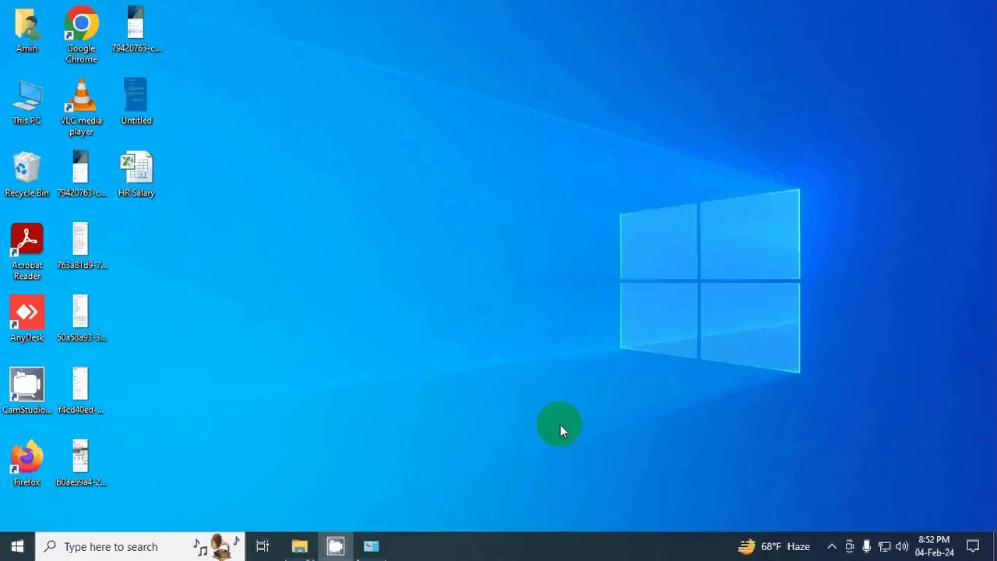
Open Task Manager from the taskbar
right_click(628, 548)
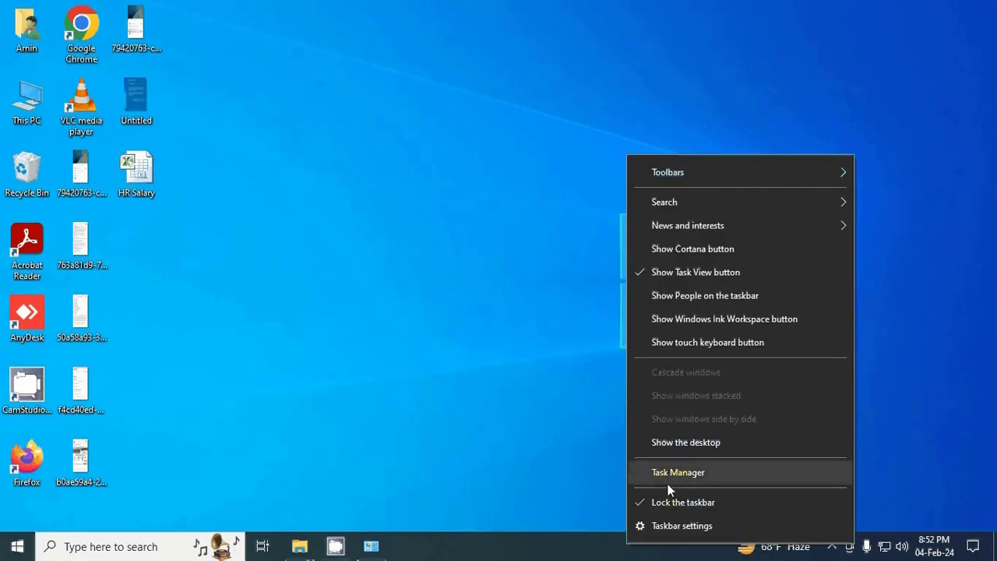
left_click(668, 471)
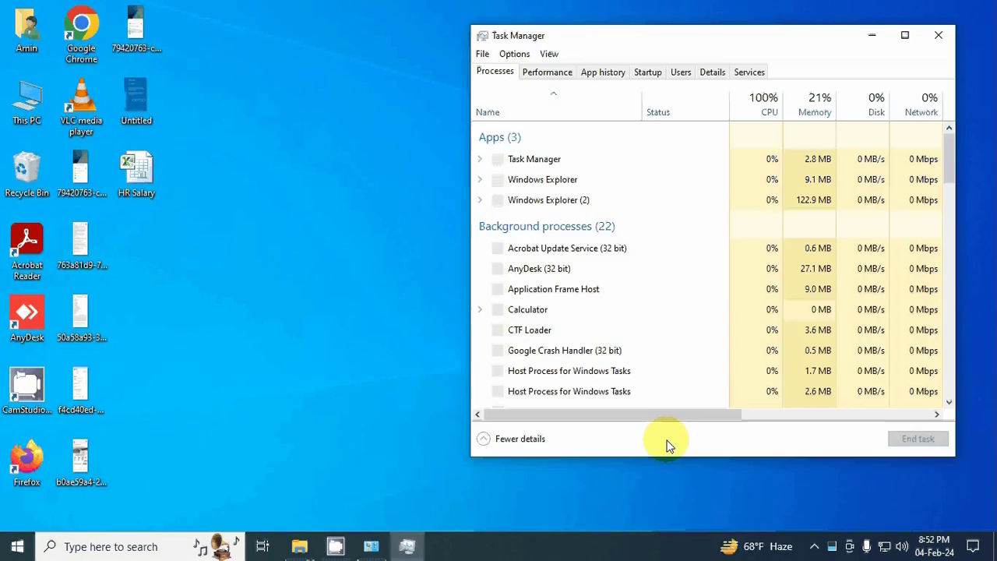
left_click_drag(520, 39, 525, 38)
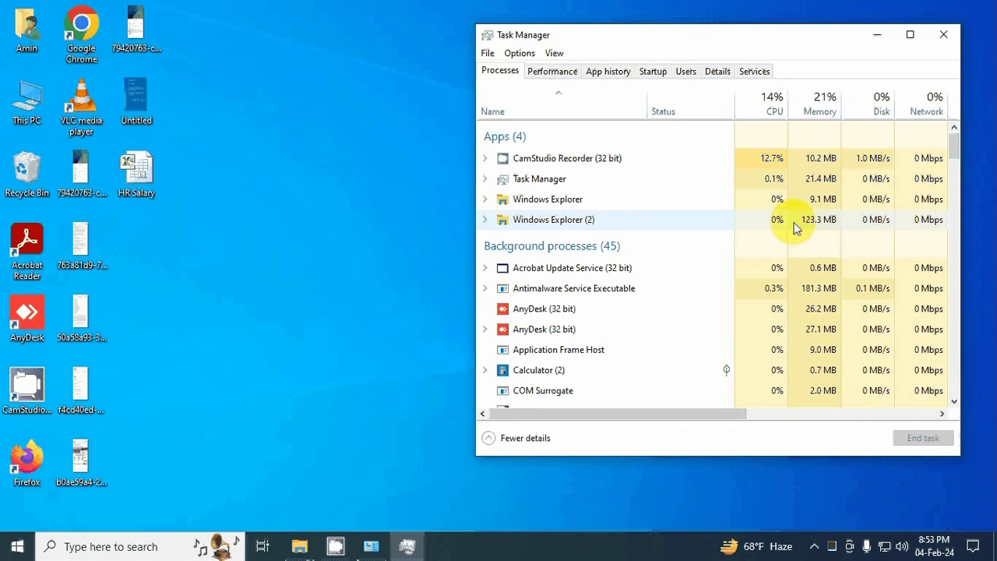
Examine the running apps and background processes in Task Manager, comparing their CPU and memory usage
scroll(784, 273, "down", 2)
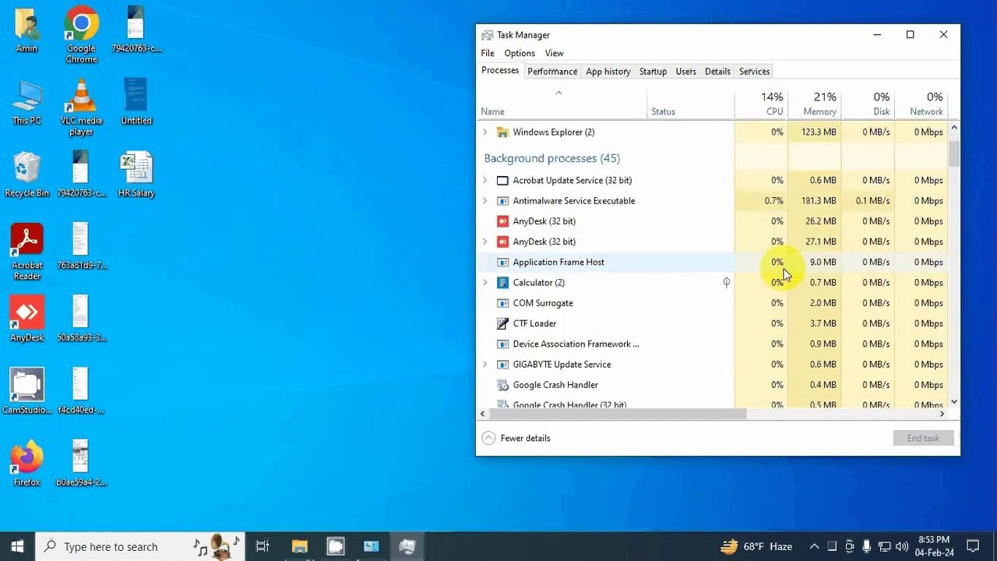
scroll(784, 272, "down", 3)
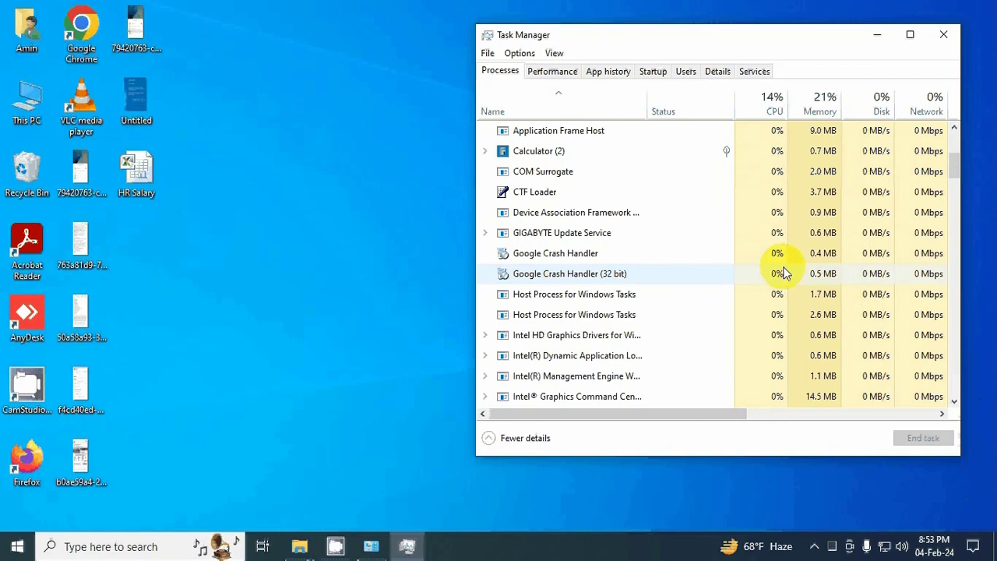
scroll(786, 265, "down", 3)
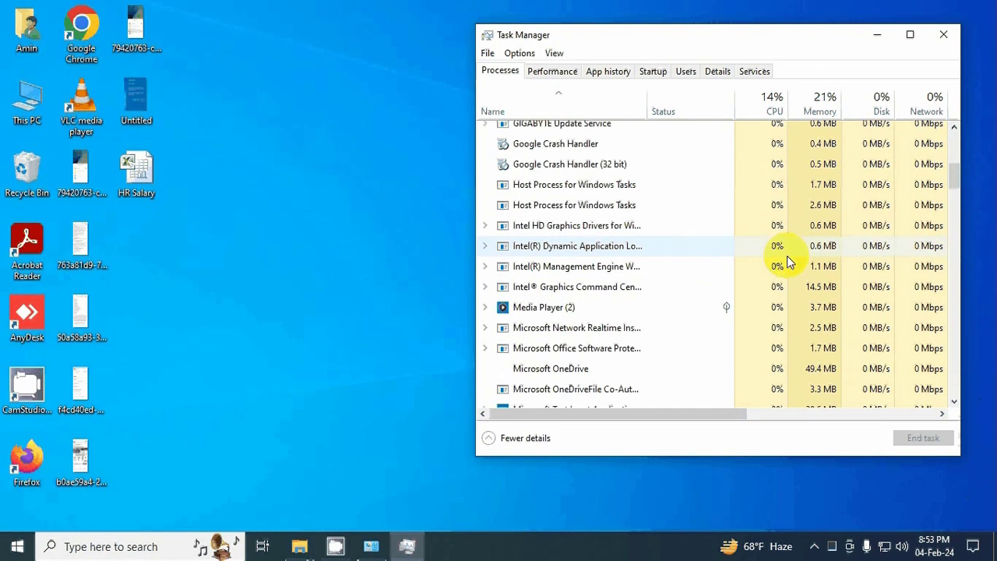
scroll(787, 257, "down", 3)
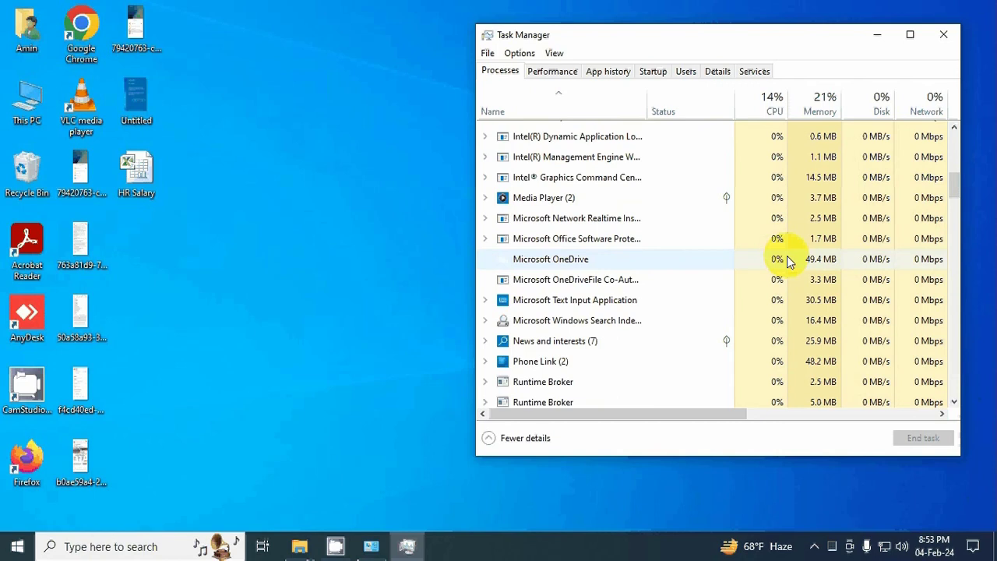
scroll(788, 261, "down", 2)
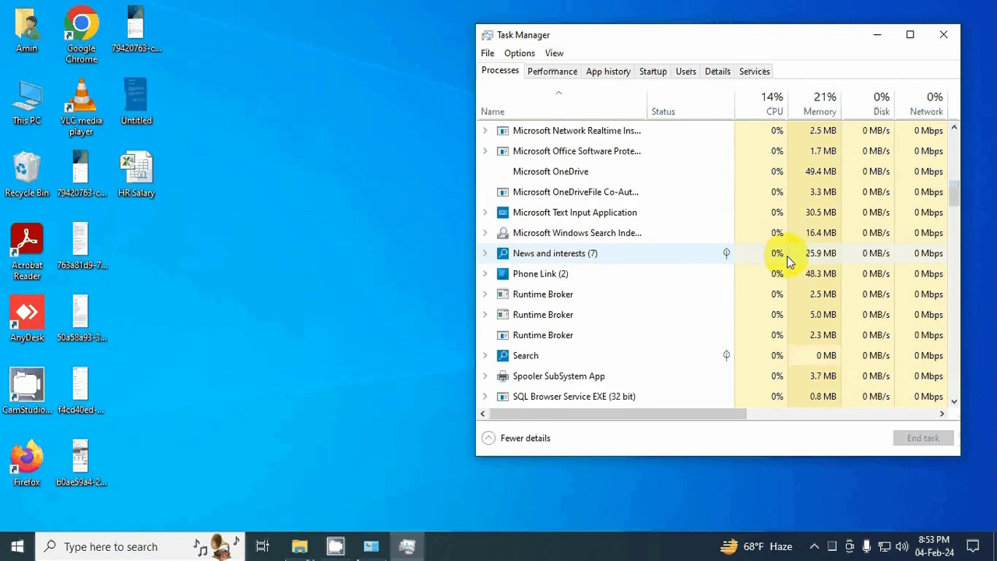
scroll(786, 255, "down", 3)
scroll(786, 256, "down", 3)
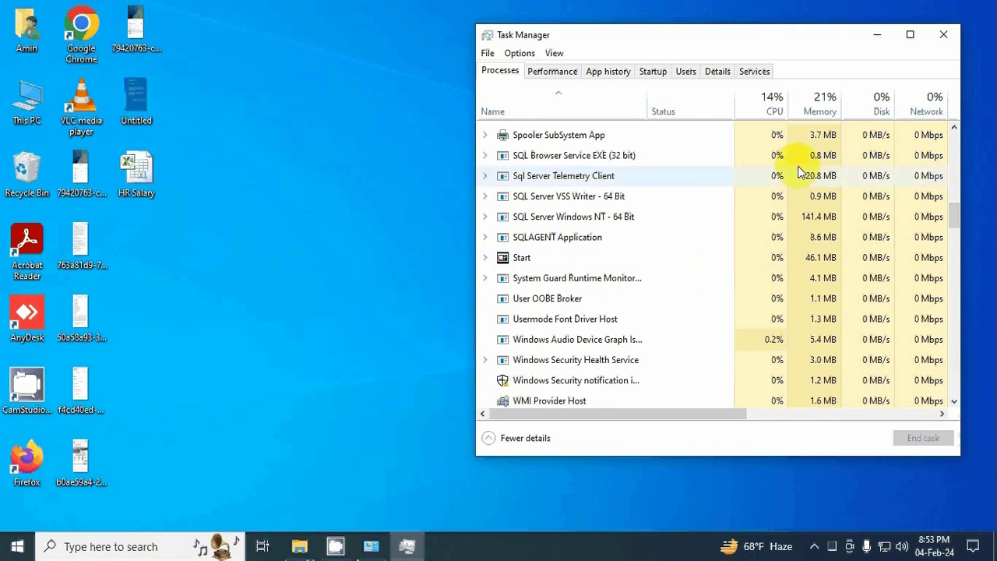
scroll(798, 159, "down", 3)
scroll(796, 163, "up", 3)
scroll(795, 163, "up", 11)
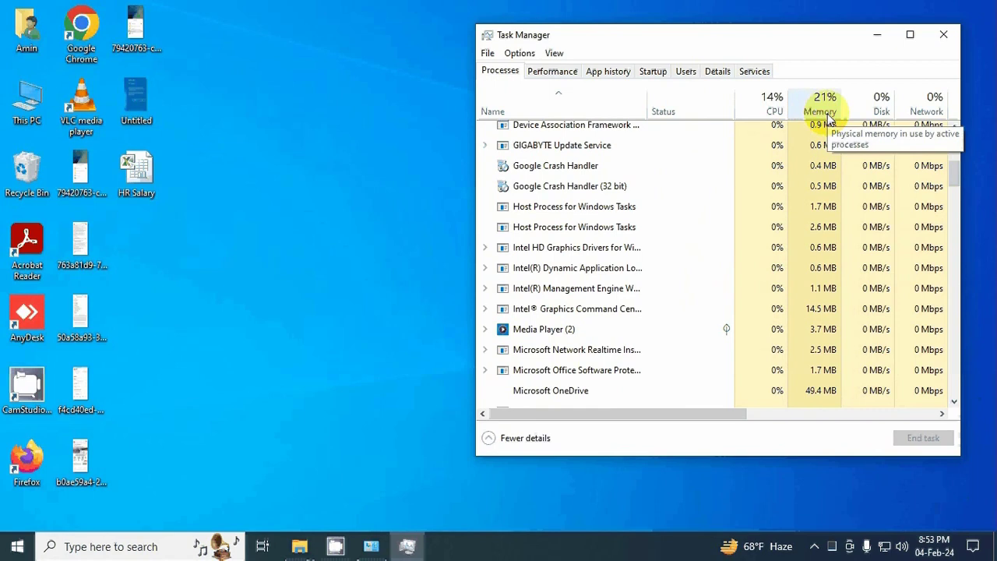
Show the Performance readings in Task Manager and move its window aside to uncover the desktop
left_click(554, 78)
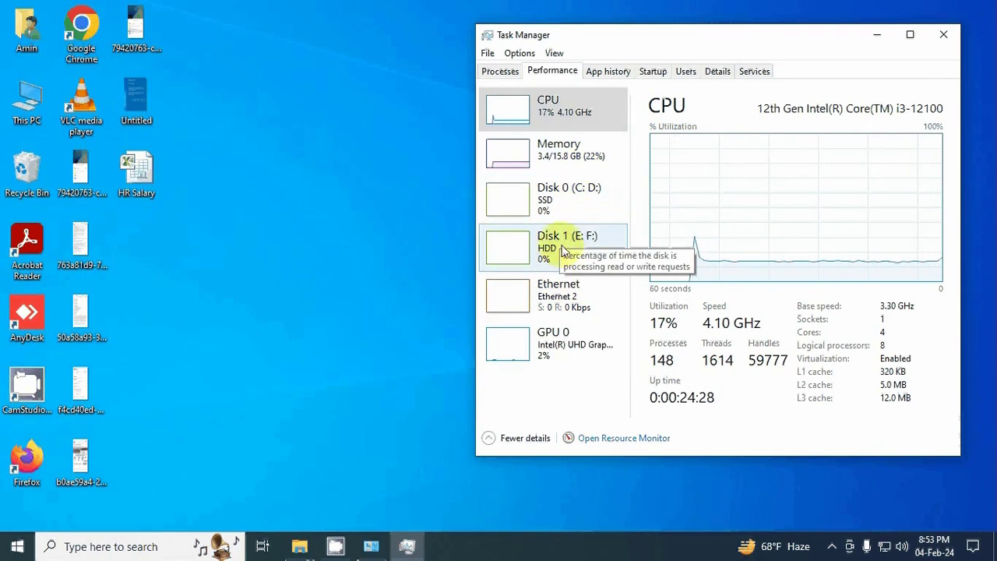
left_click_drag(610, 39, 909, 36)
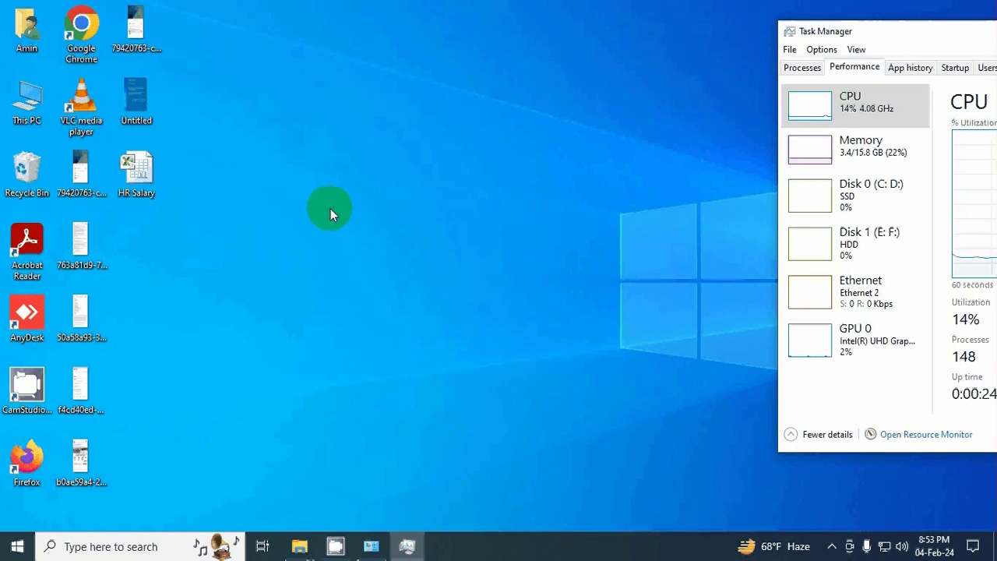
Launch Google Chrome and bring Task Manager in front of it to check the memory usage
double_click(86, 28)
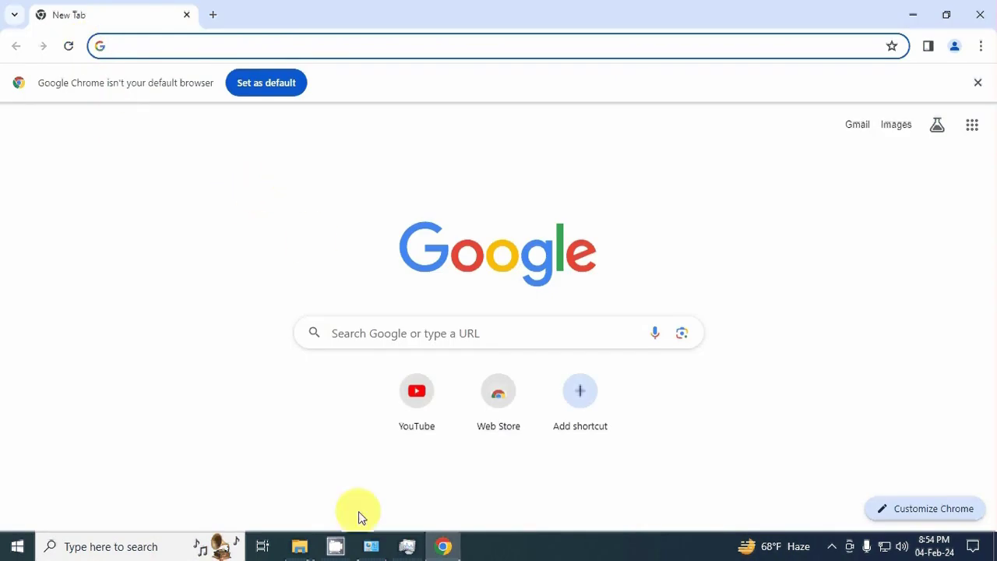
left_click(408, 547)
left_click_drag(819, 36, 807, 75)
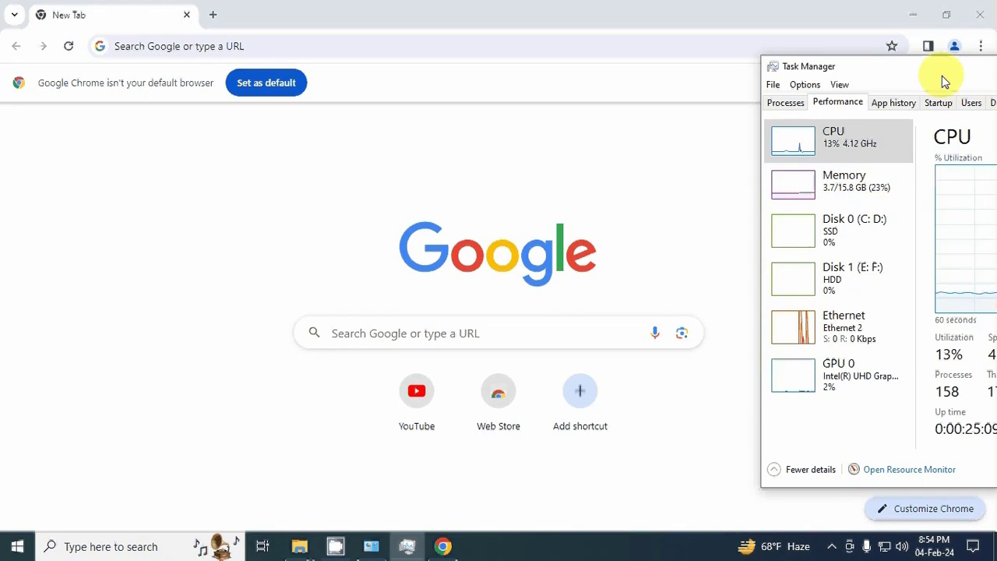
Load youtube.com in Chrome and bring Task Manager back in front to check the memory usage
left_click(626, 55)
type("youtube.com")
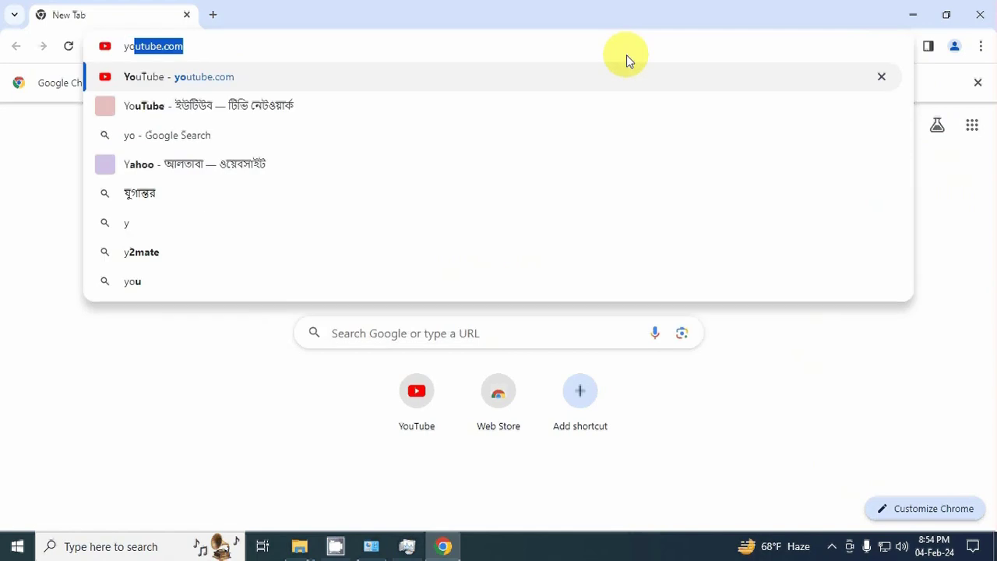
key("Return")
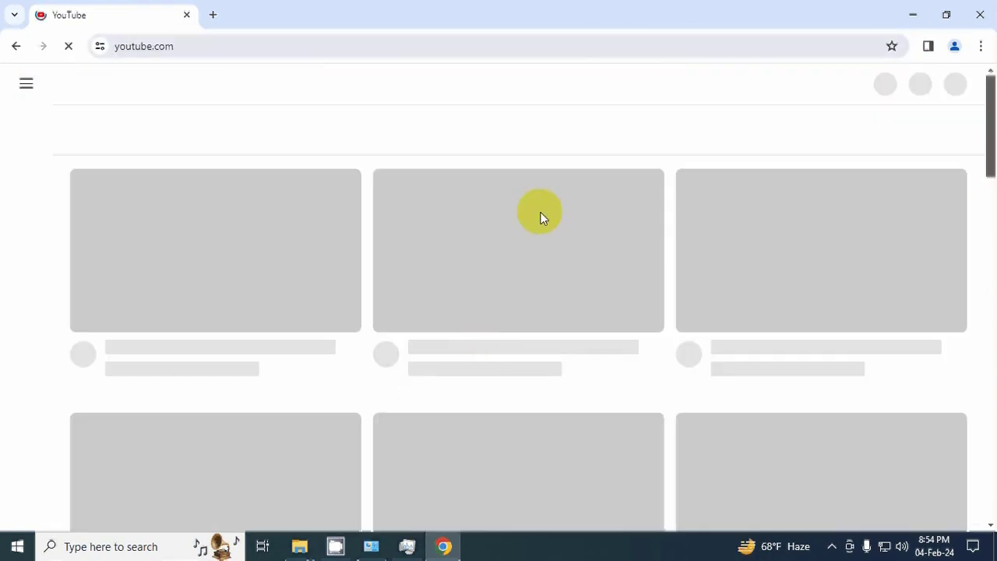
left_click(407, 543)
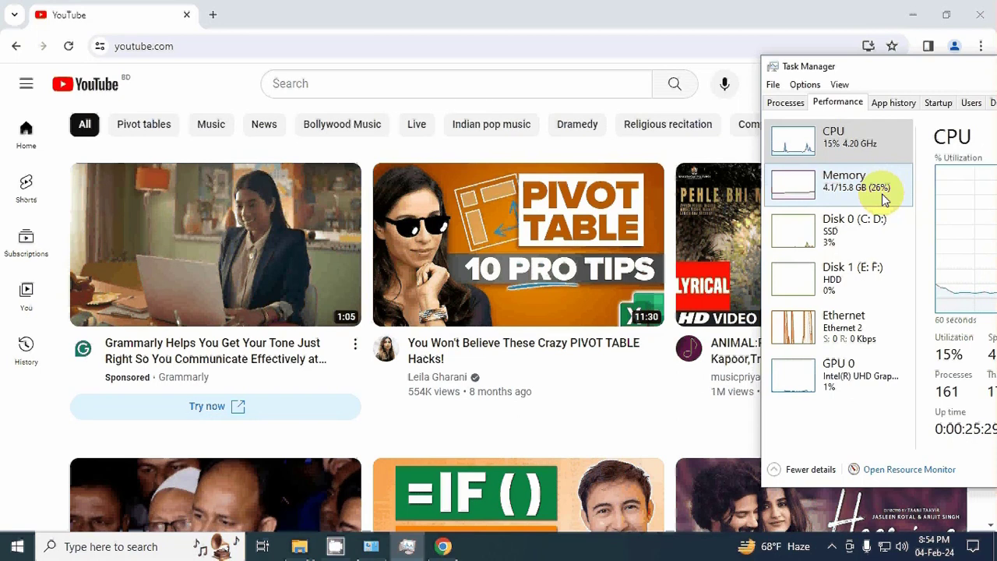
Play the YouTube video "Master the IF Formula in Excel (Beginner to Pro)" and reposition Task Manager over it to check memory usage
scroll(550, 218, "down", 2)
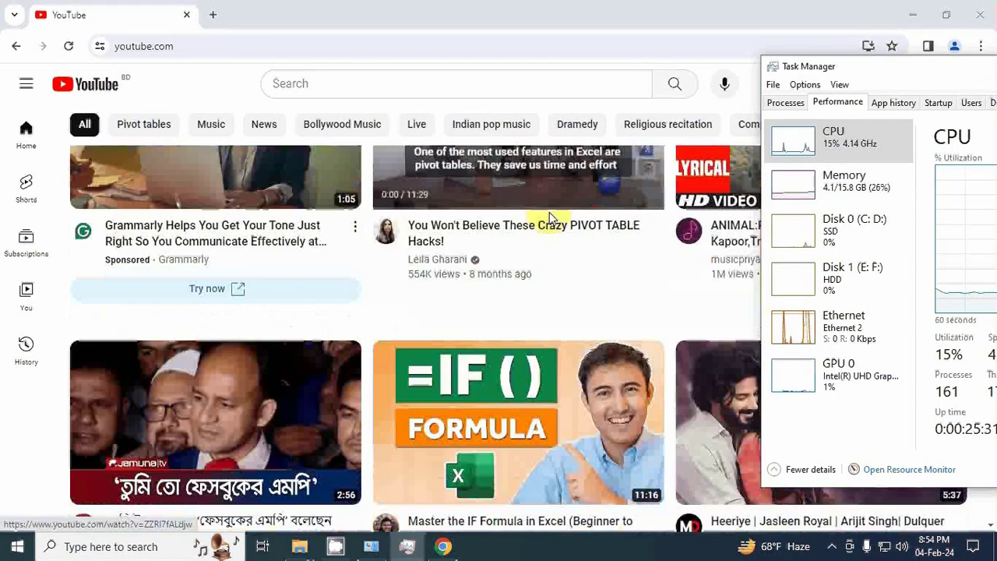
scroll(545, 211, "down", 3)
scroll(545, 210, "down", 3)
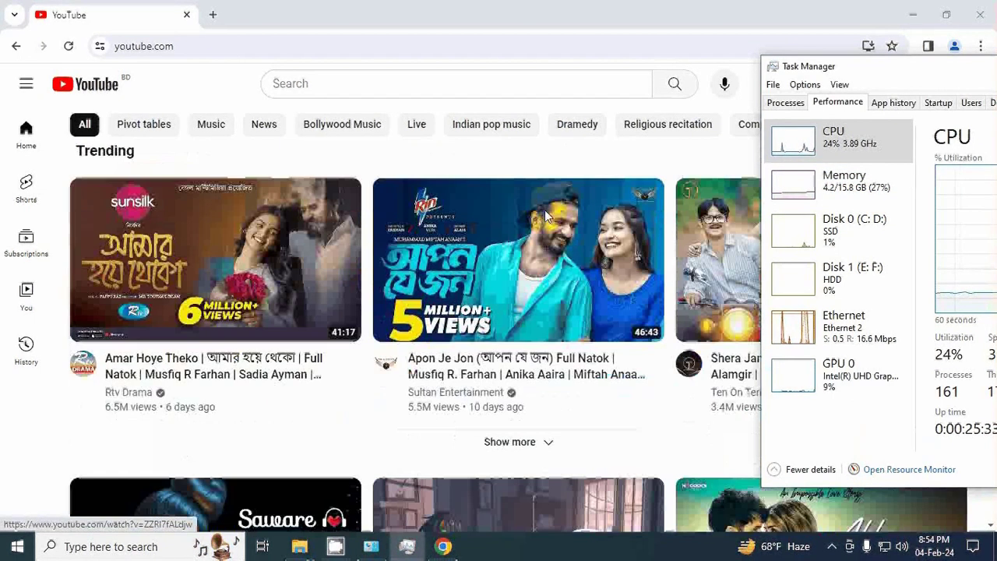
scroll(544, 209, "up", 6)
left_click(556, 353)
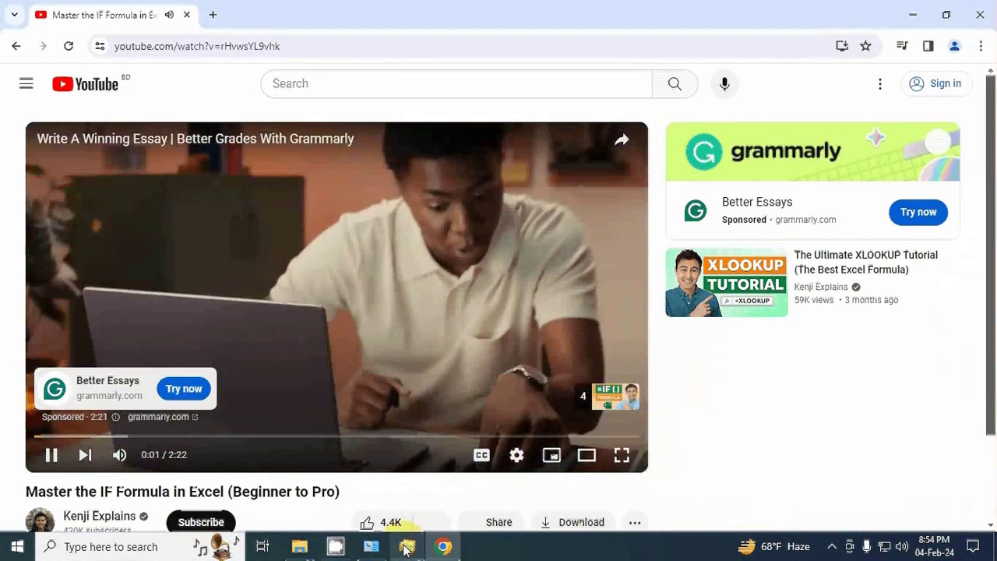
left_click(406, 546)
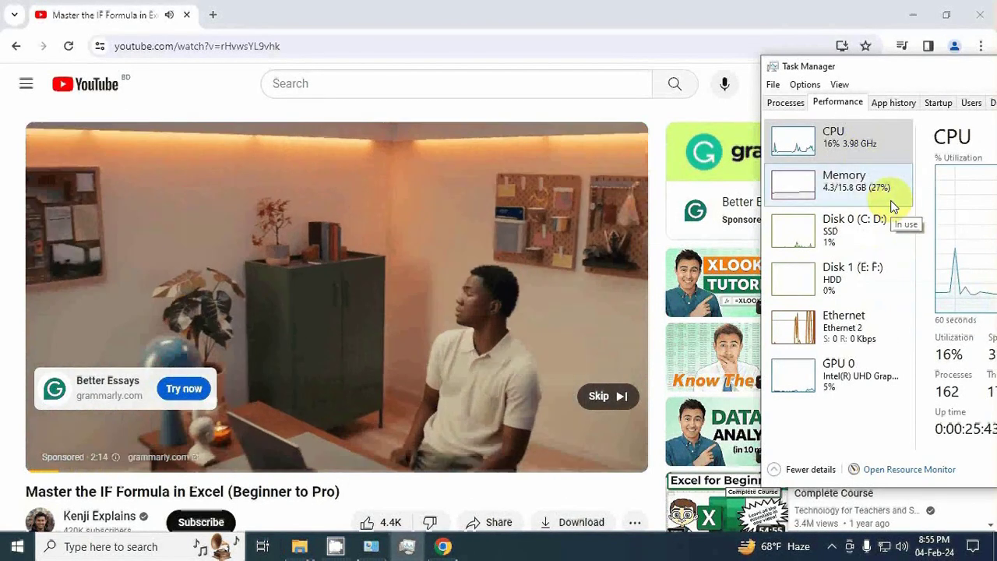
left_click_drag(914, 68, 806, 75)
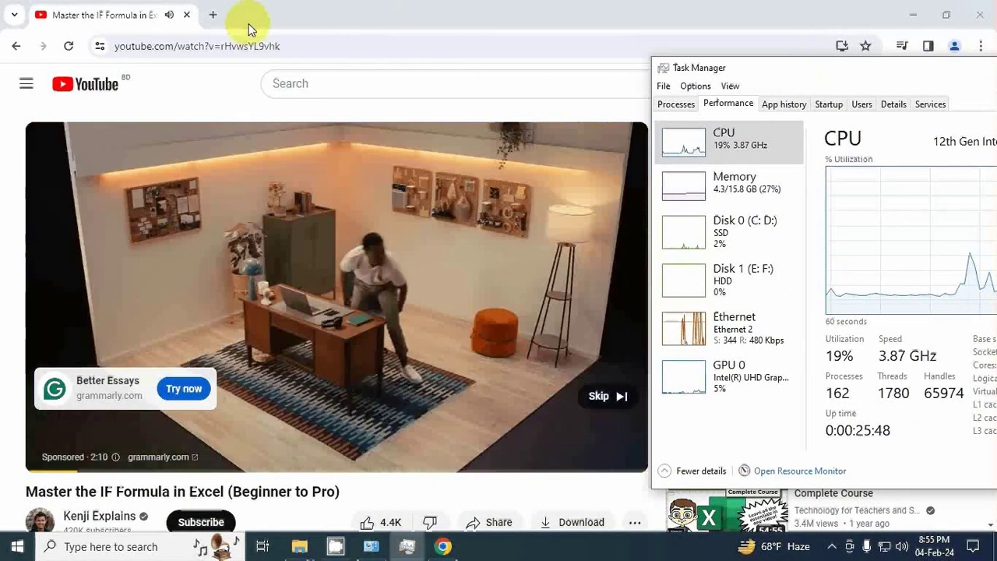
Load filehippo.com in a new Chrome tab and bring Task Manager in front to check the memory usage
left_click(249, 27)
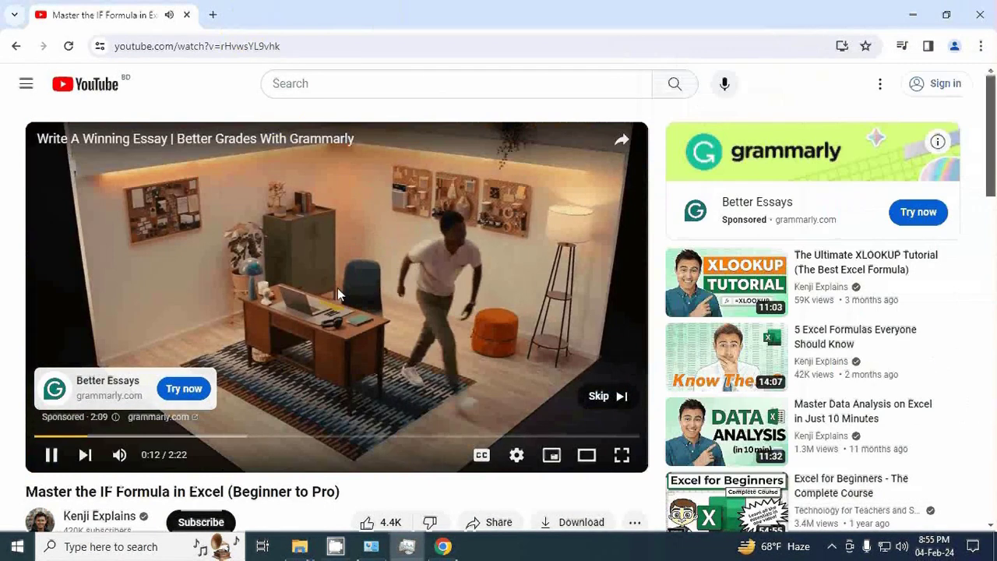
left_click(213, 14)
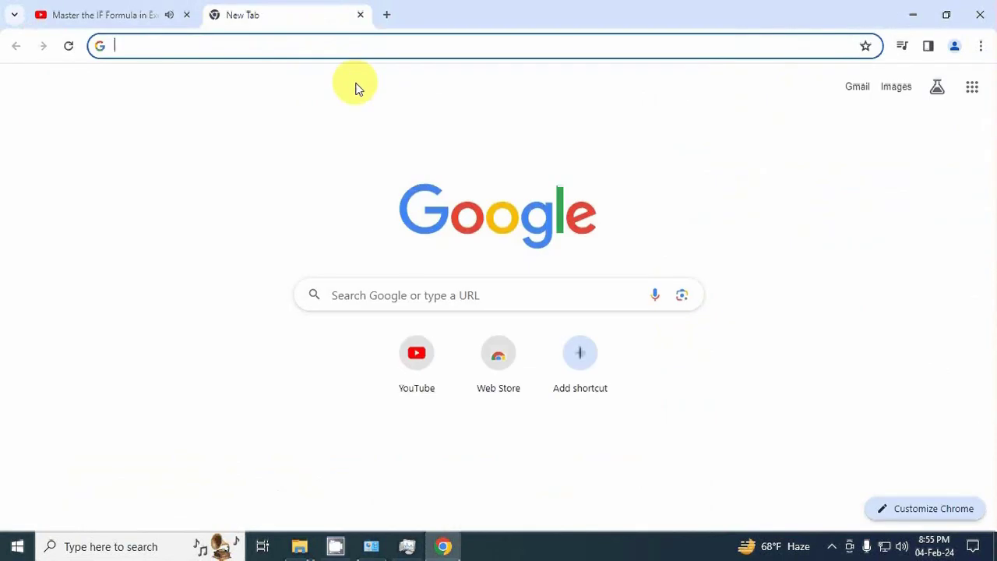
type("filehip")
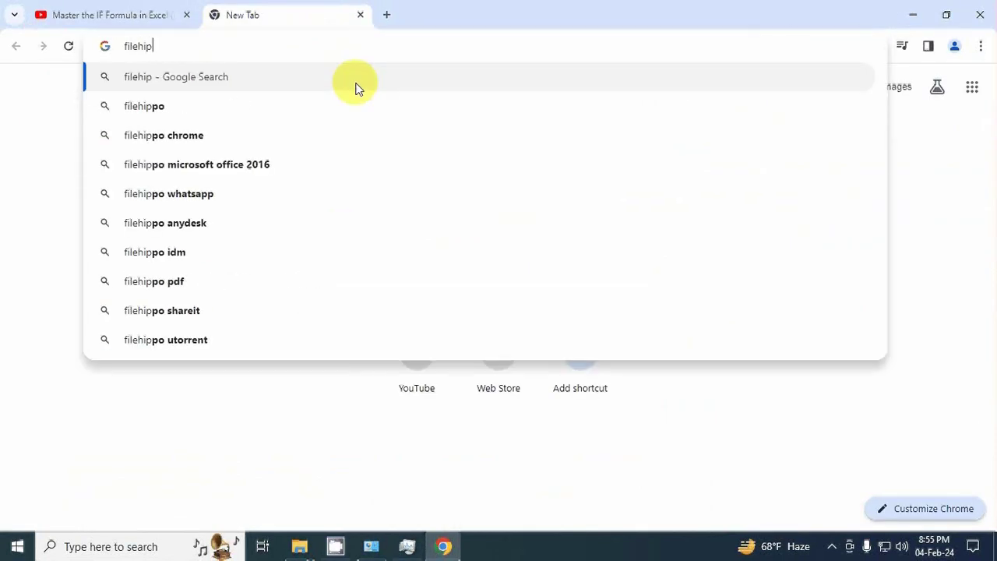
type("po")
key("ctrl+Return")
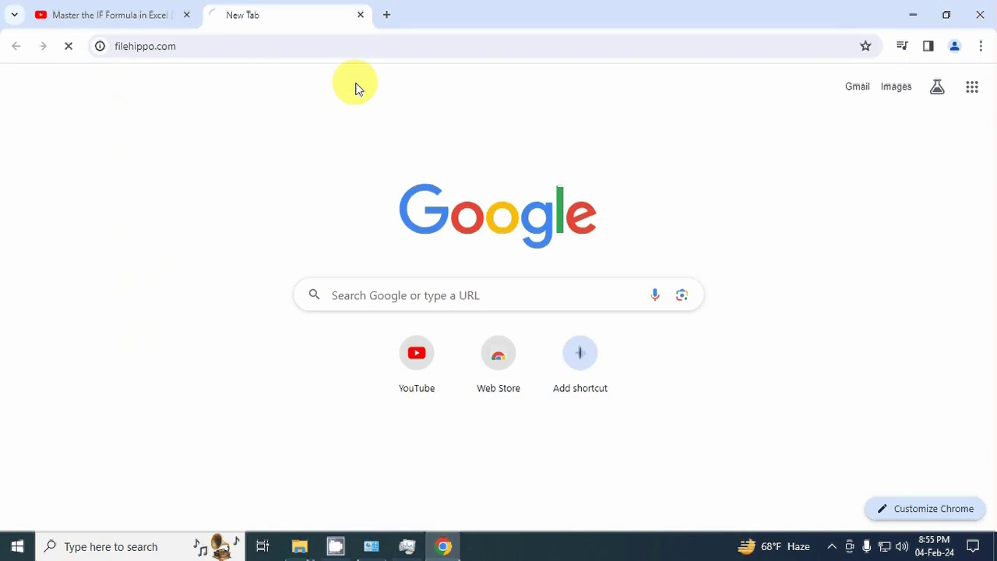
left_click(407, 545)
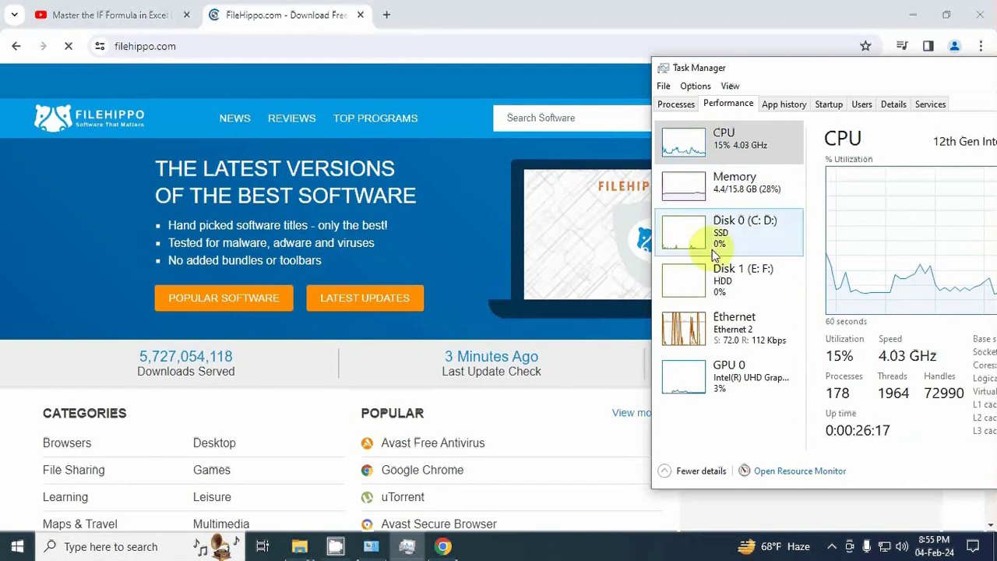
Open New Volume (D:) in File Explorer to check its effect on memory usage in Task Manager, and close File Explorer
key("super+e")
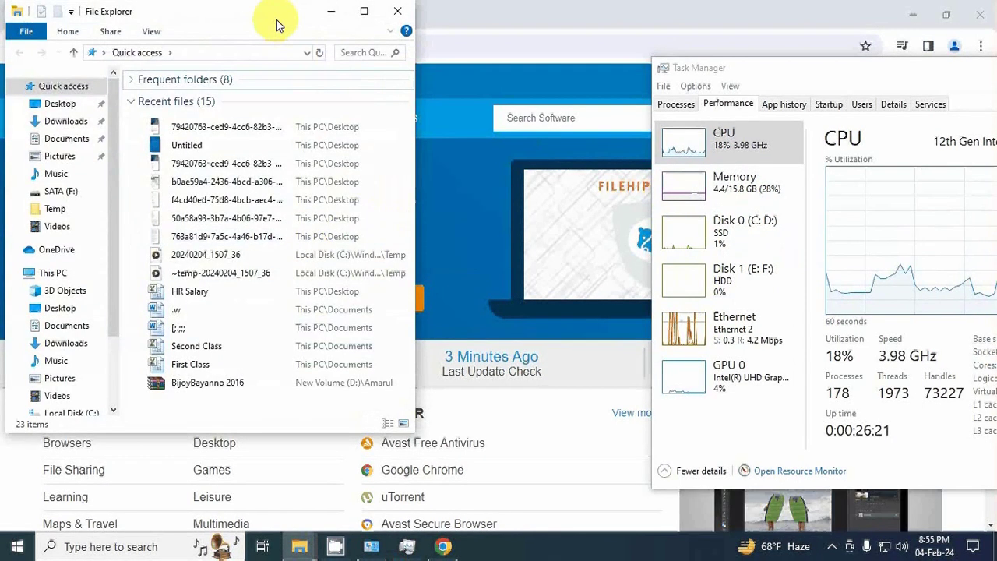
scroll(82, 302, "down", 2)
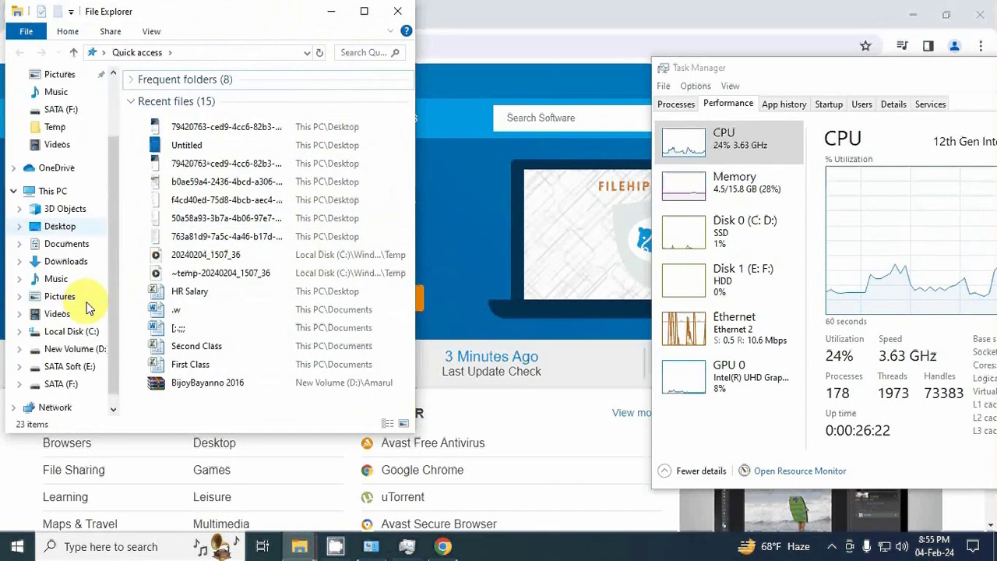
left_click(60, 349)
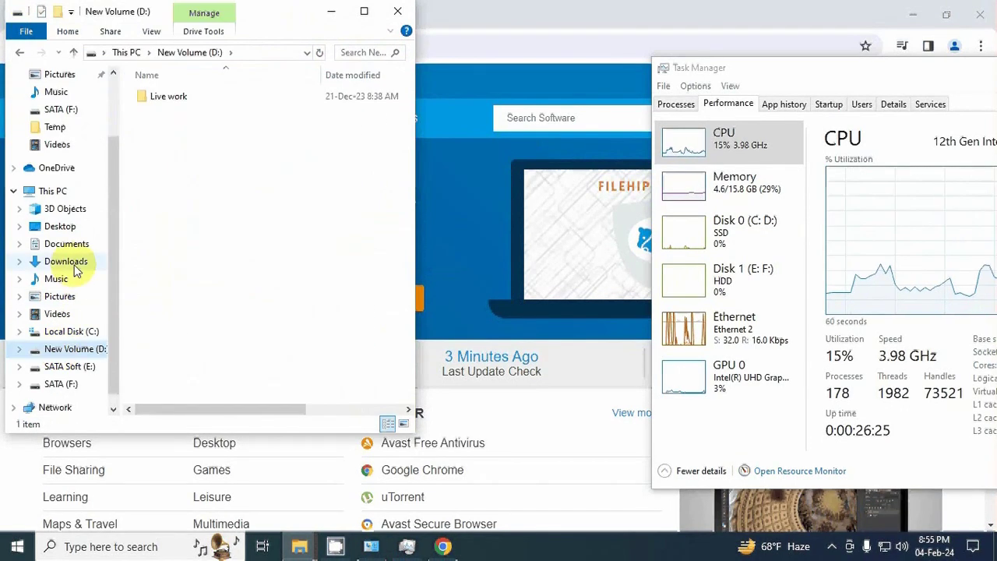
left_click(398, 11)
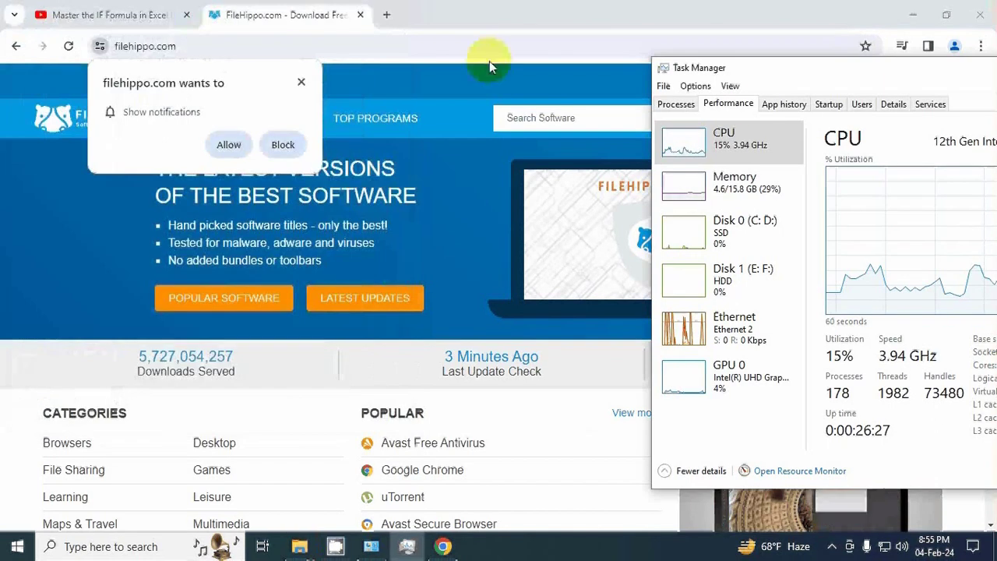
Close Chrome and move Task Manager fully into view on the desktop to check the memory usage
left_click_drag(752, 76, 745, 74)
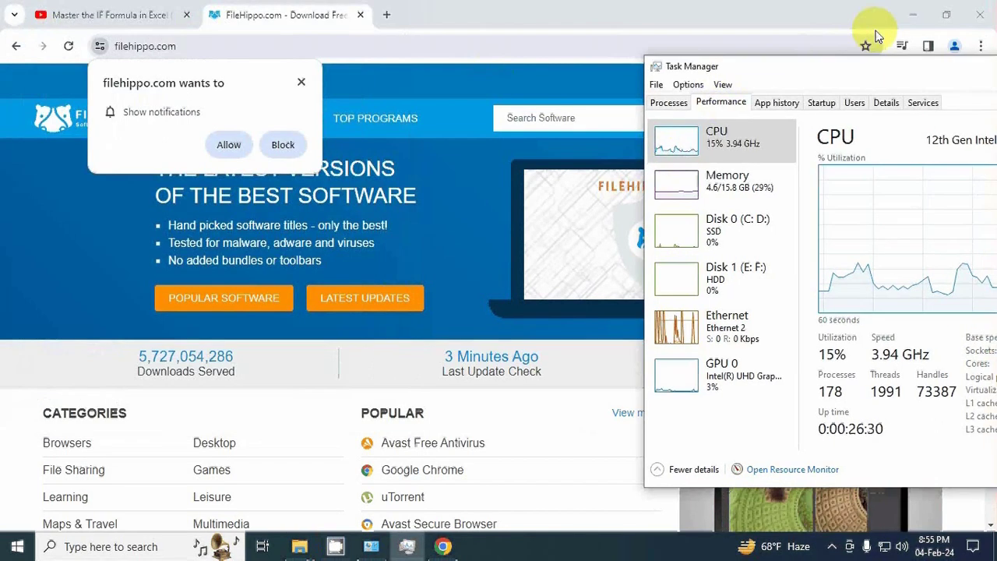
left_click(980, 15)
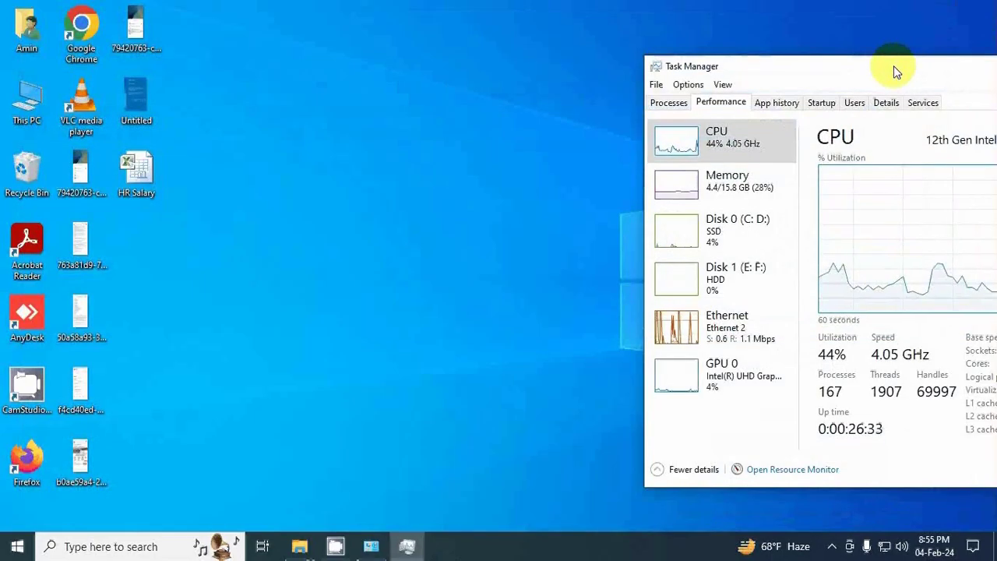
left_click_drag(895, 70, 602, 54)
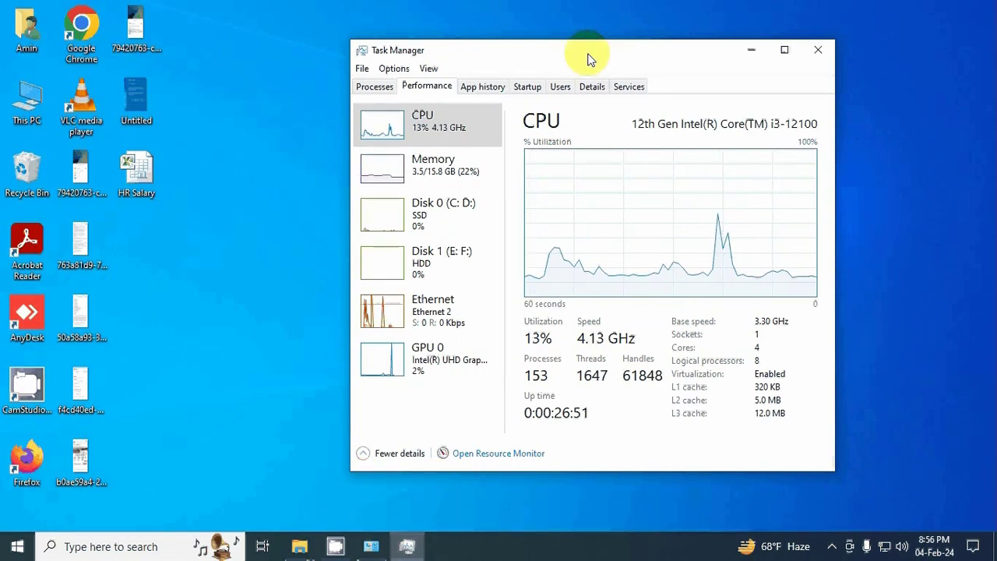
left_click_drag(589, 59, 626, 56)
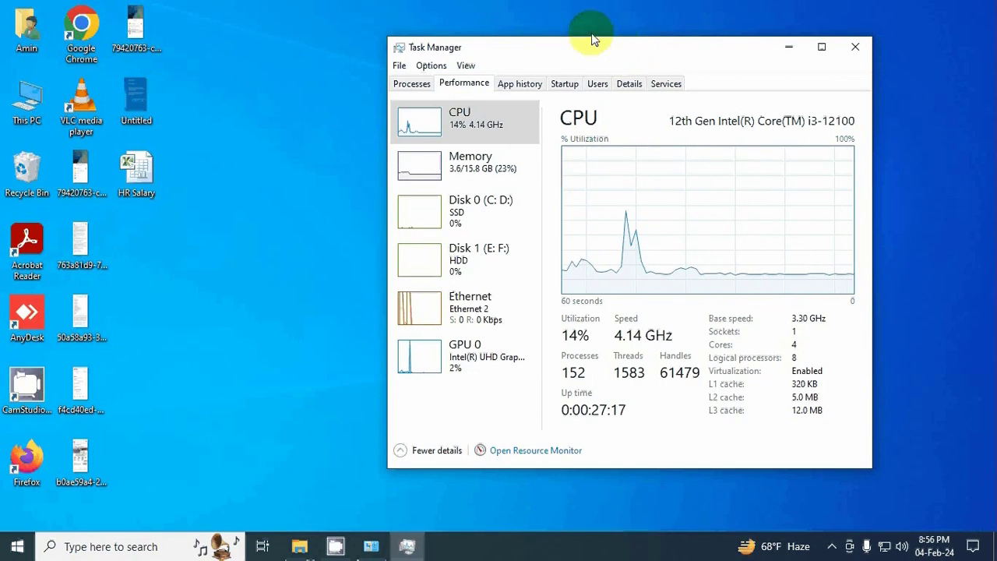
left_click_drag(599, 47, 569, 48)
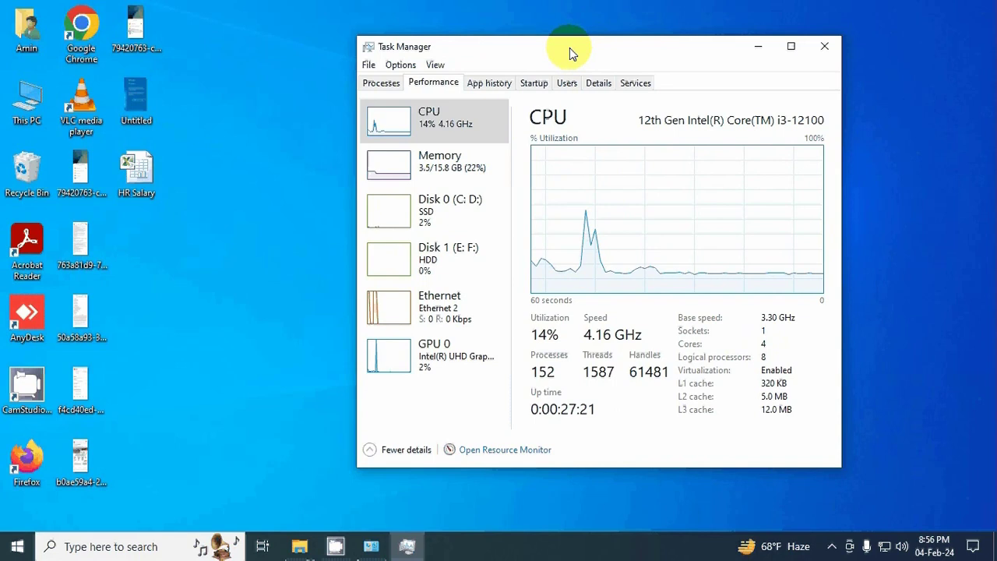
left_click_drag(569, 48, 644, 29)
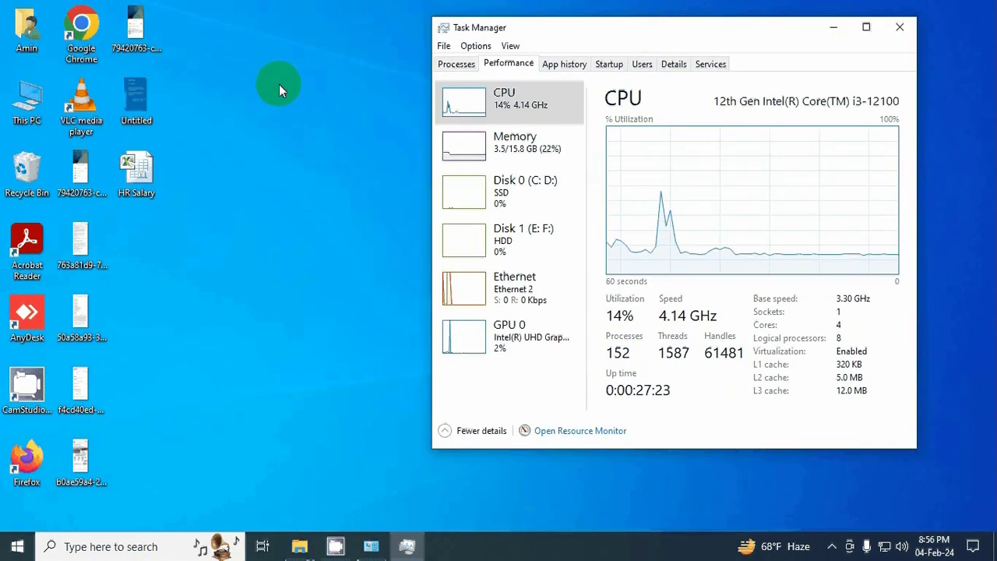
left_click_drag(541, 33, 494, 46)
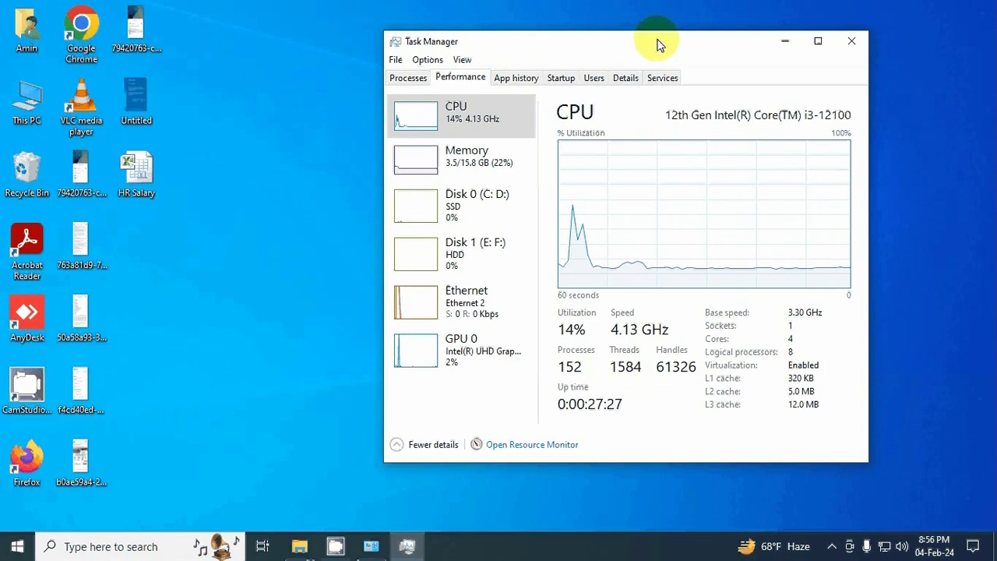
left_click_drag(657, 45, 666, 45)
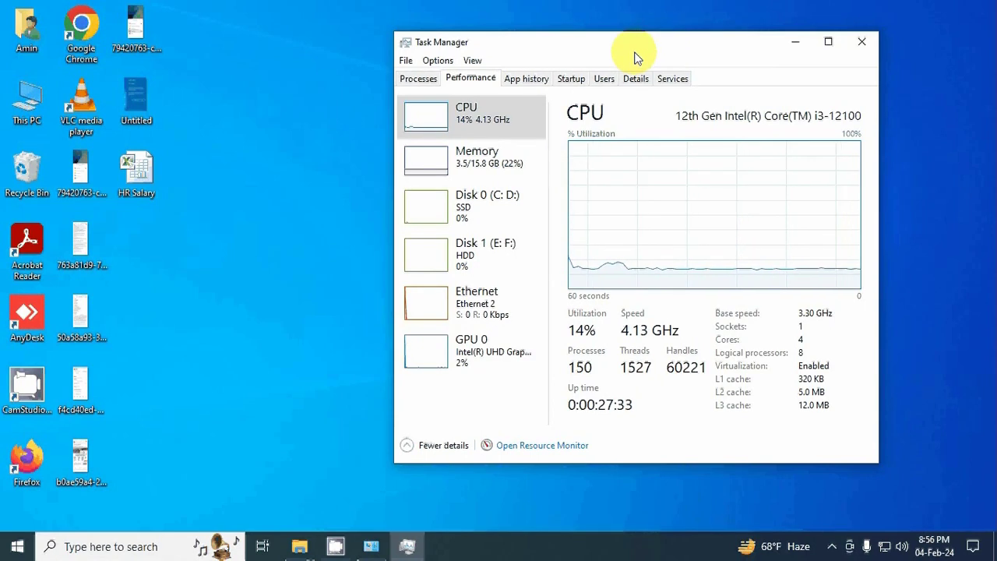
Close Task Manager
left_click(862, 42)
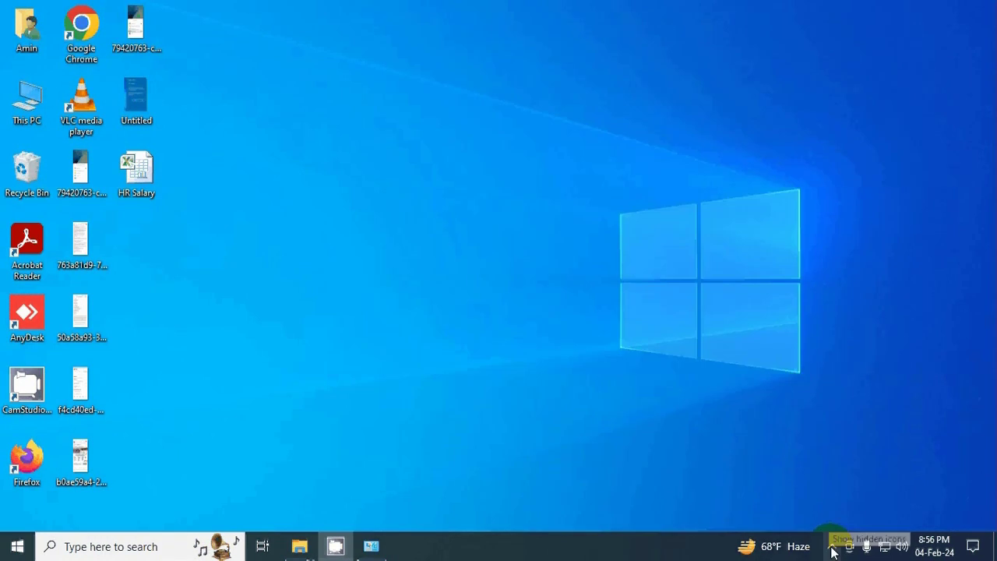
left_click(832, 549)
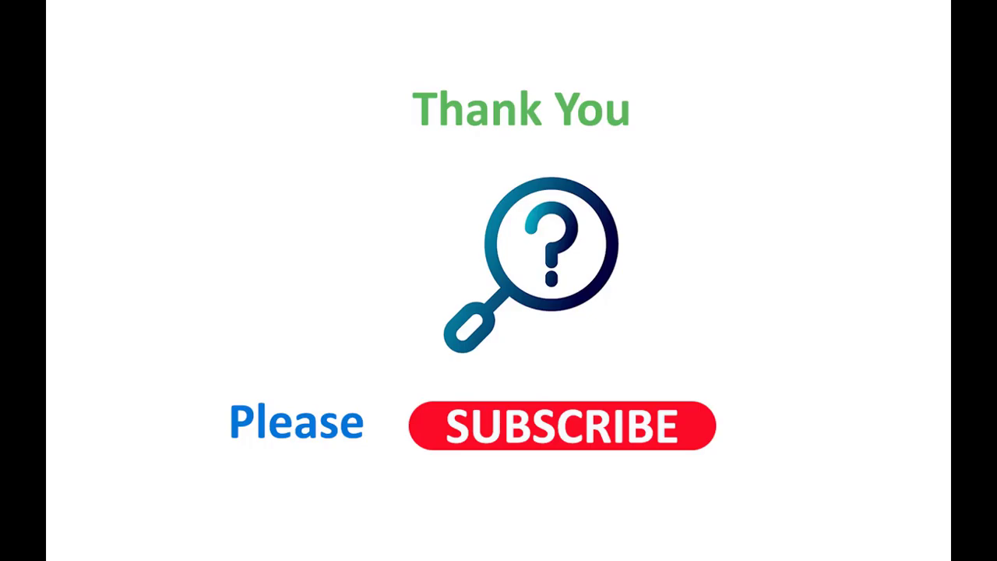